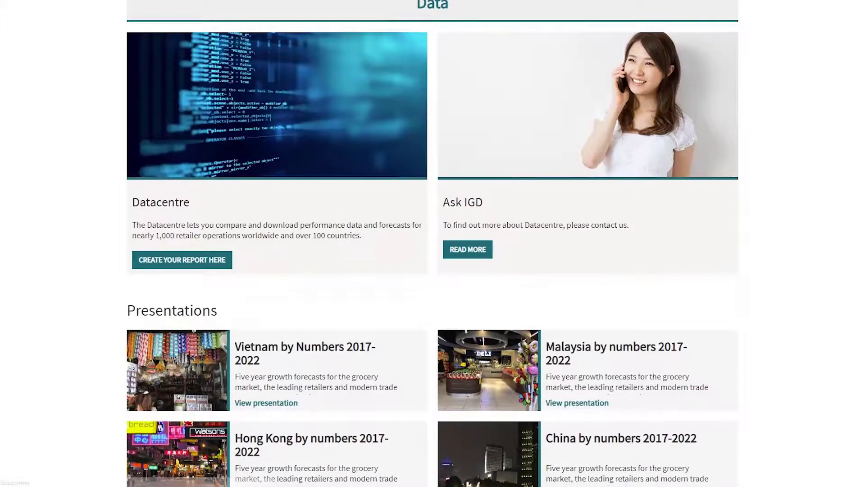
Open the Datacentre report page and scroll down to the pre-set report categories
{"action": "left_click", "coordinate": [204, 268]}
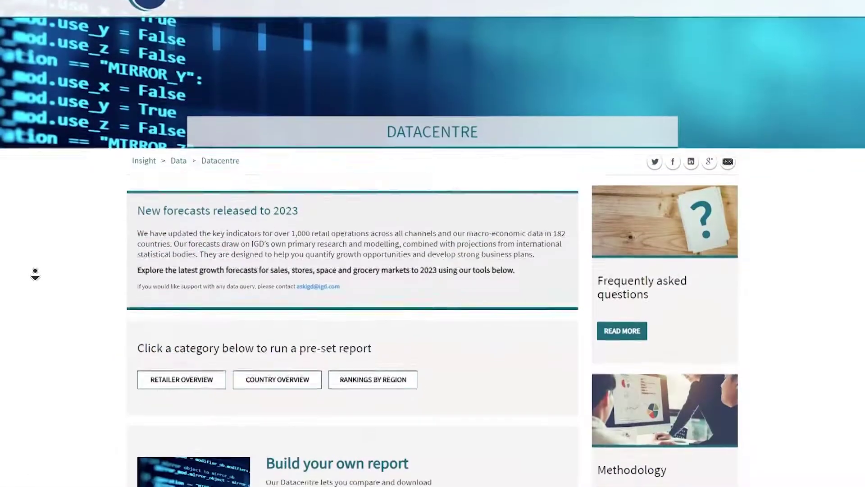
{"action": "scroll", "coordinate": [36, 274], "scroll_direction": "down", "scroll_amount": 2}
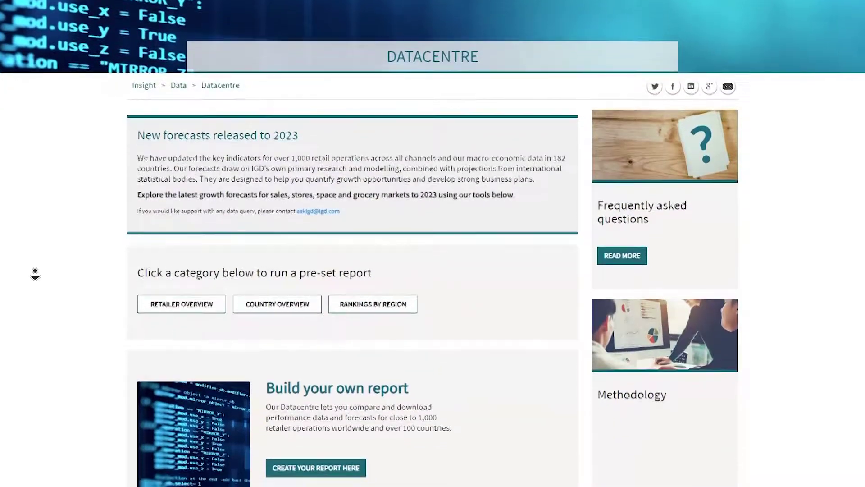
{"action": "middle_click", "coordinate": [35, 274]}
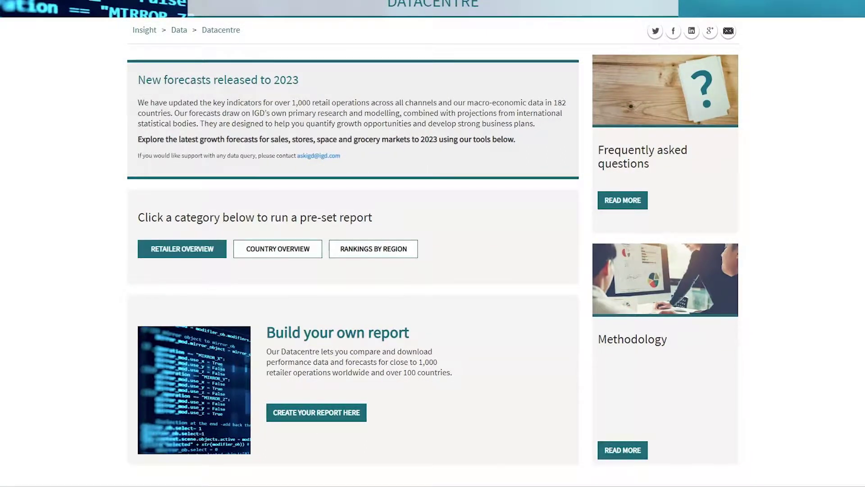
Start a Retailer Overview report for Dairy Farm and load its Sales & Growth Forecasts
{"action": "left_click", "coordinate": [182, 248]}
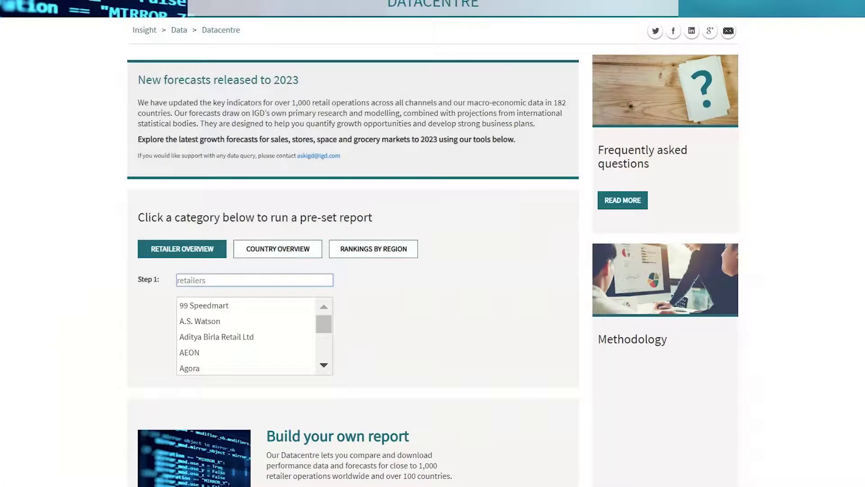
{"action": "type", "text": "Da"}
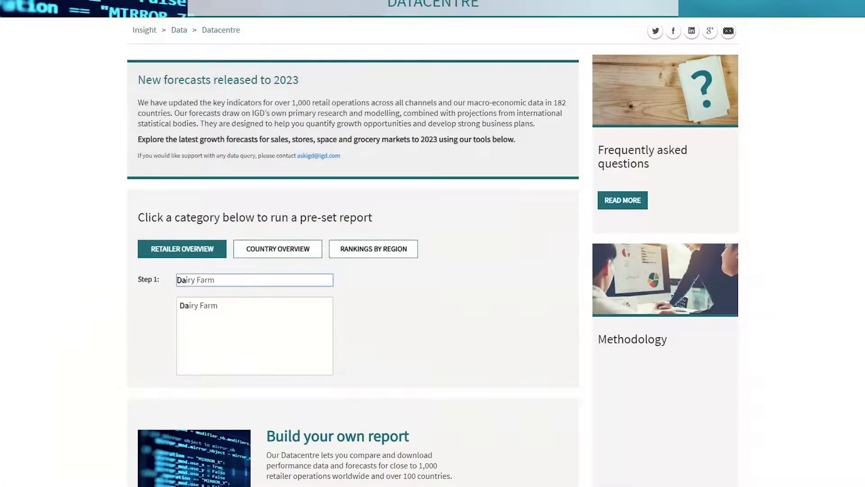
{"action": "key", "text": "Down"}
{"action": "key", "text": "Return"}
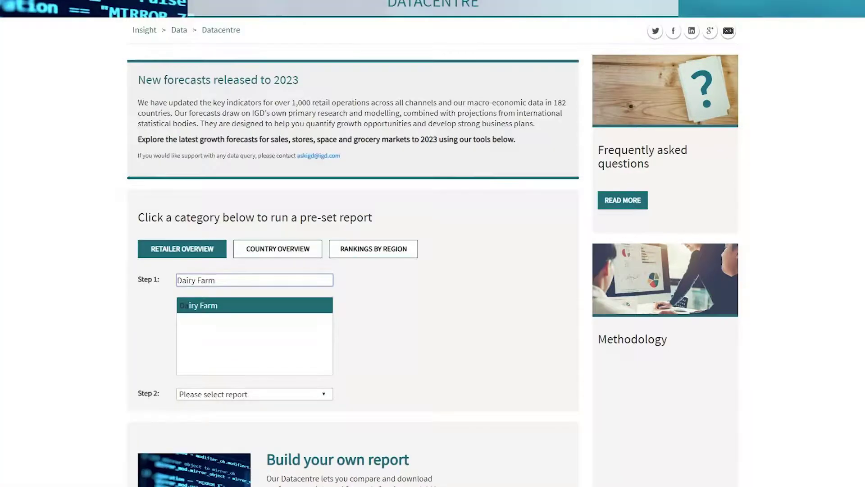
{"action": "left_click", "coordinate": [253, 394]}
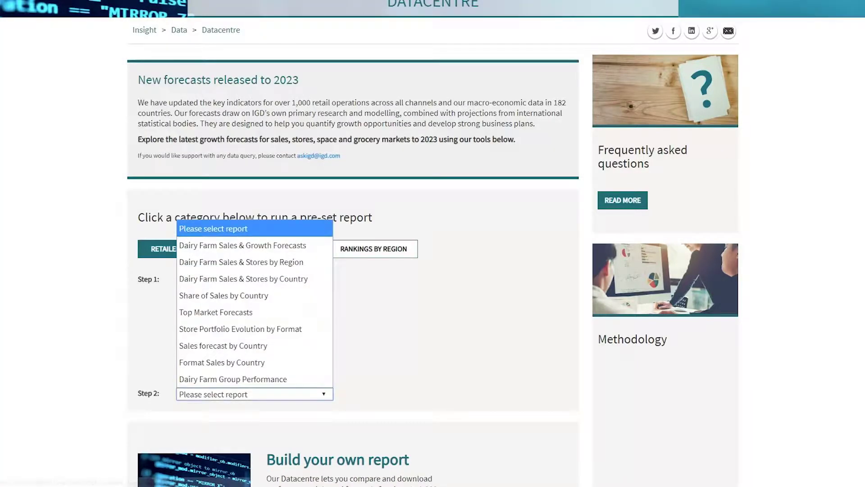
{"action": "key", "text": "Down"}
{"action": "key", "text": "Return"}
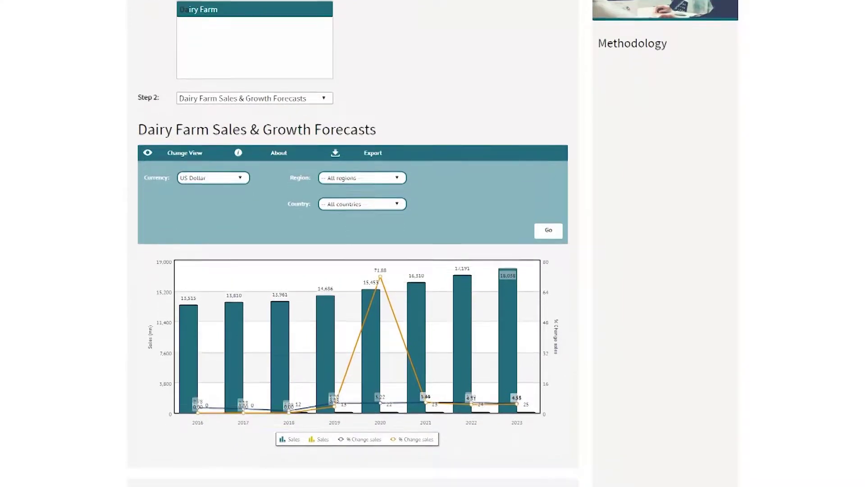
Limit the forecasts to Hong Kong and switch the report to table view
{"action": "left_click", "coordinate": [361, 147]}
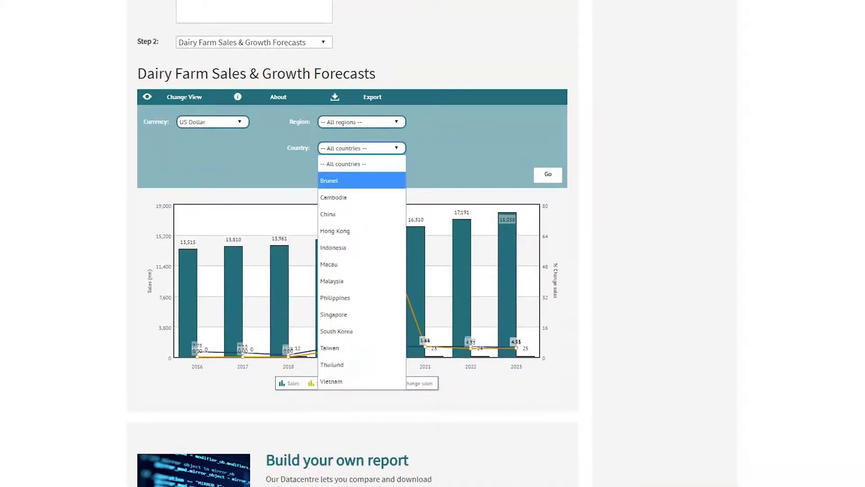
{"action": "left_click", "coordinate": [362, 231]}
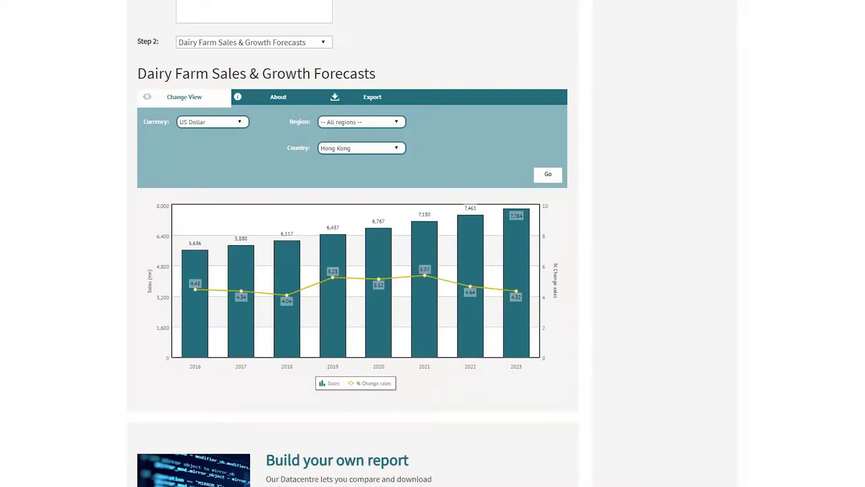
{"action": "left_click", "coordinate": [184, 97]}
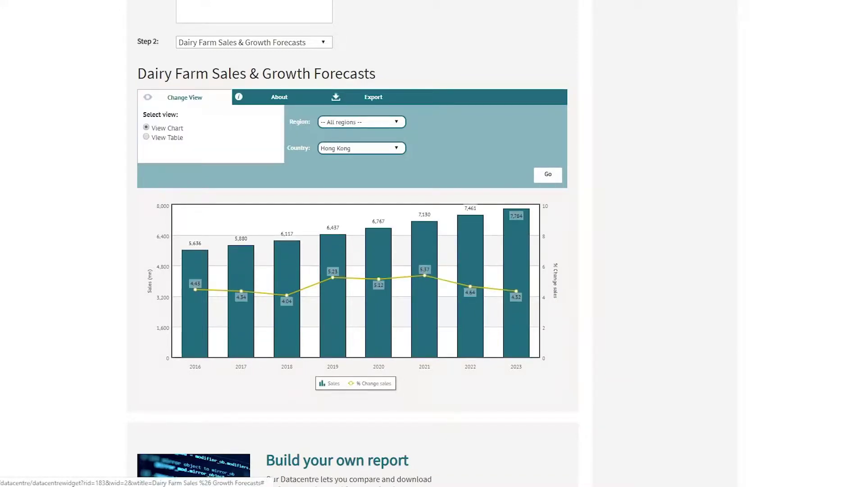
{"action": "left_click", "coordinate": [146, 137]}
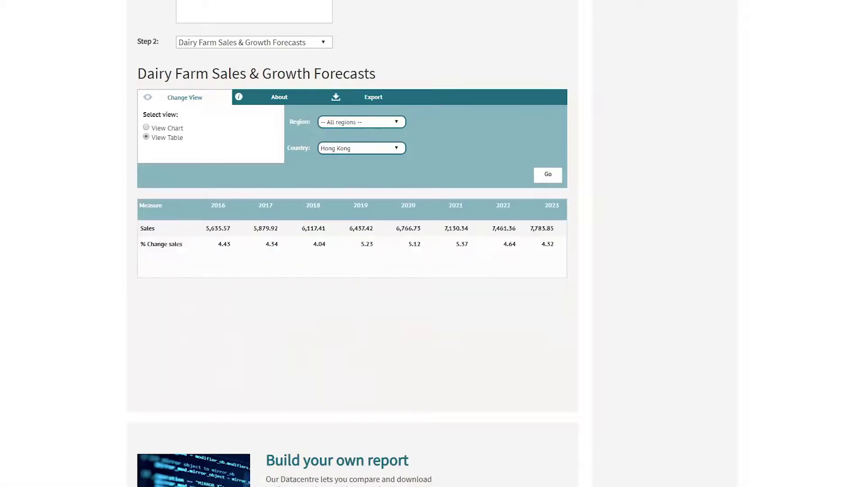
{"action": "left_click", "coordinate": [184, 97]}
{"action": "scroll", "coordinate": [352, 243], "scroll_direction": "down", "scroll_amount": 1}
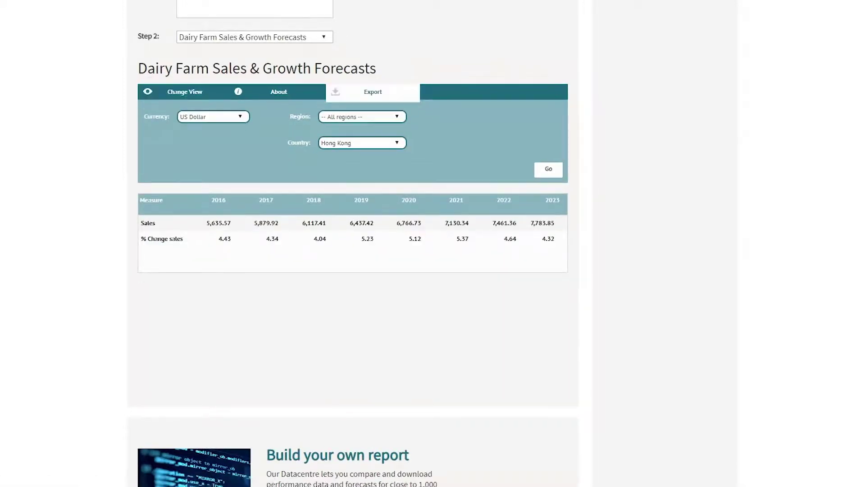
{"action": "left_click", "coordinate": [373, 97]}
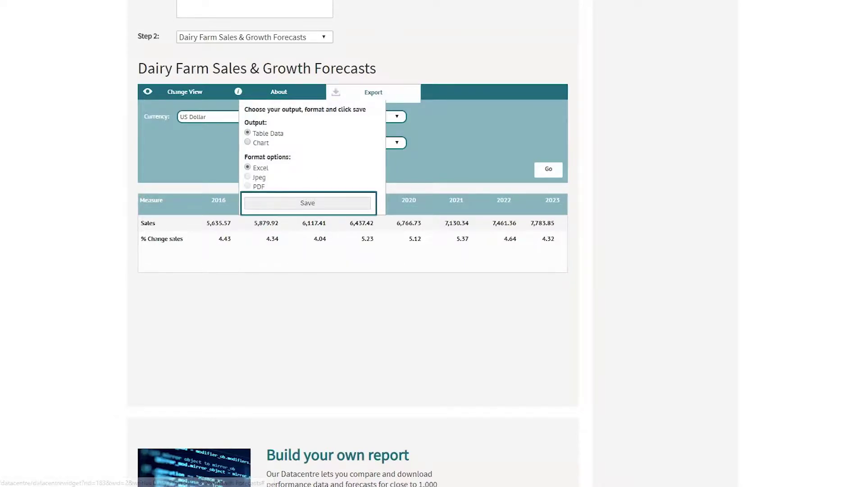
Save the table data as Excel, then start a custom report with Dairy Farm and subsidiaries
{"action": "left_click", "coordinate": [307, 202]}
{"action": "scroll", "coordinate": [351, 243], "scroll_direction": "down", "scroll_amount": 3}
{"action": "scroll", "coordinate": [352, 244], "scroll_direction": "down", "scroll_amount": 3}
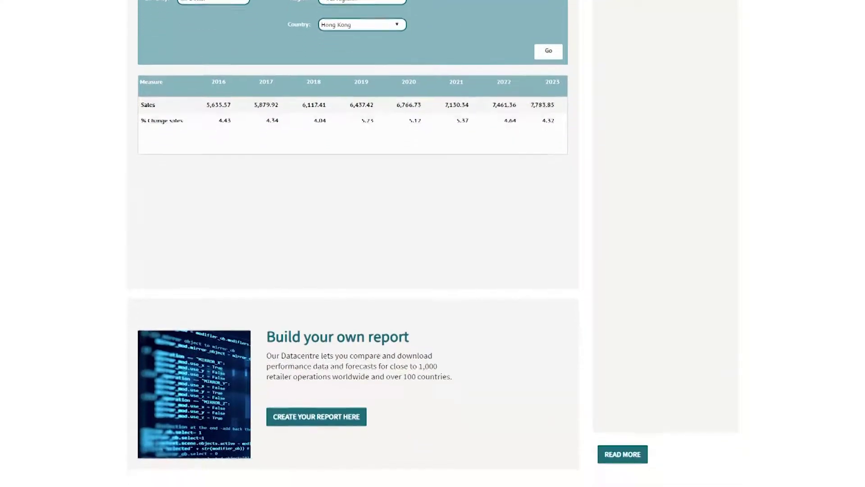
{"action": "scroll", "coordinate": [352, 244], "scroll_direction": "down", "scroll_amount": 3}
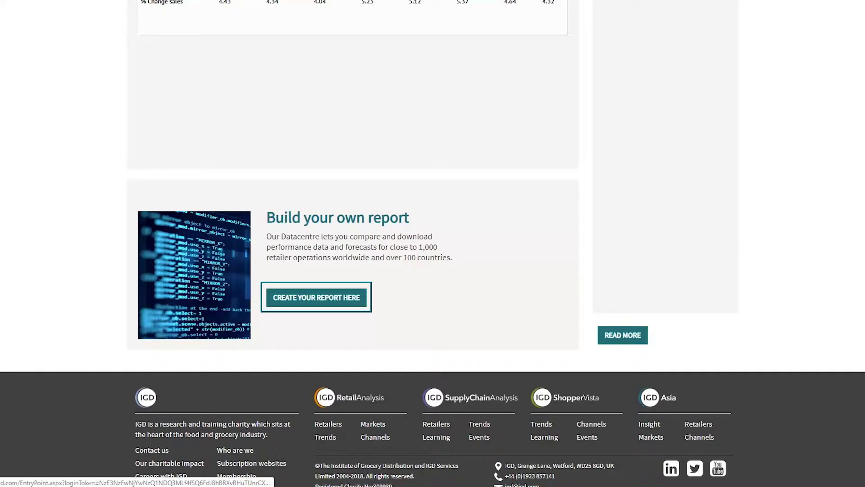
{"action": "left_click", "coordinate": [316, 297]}
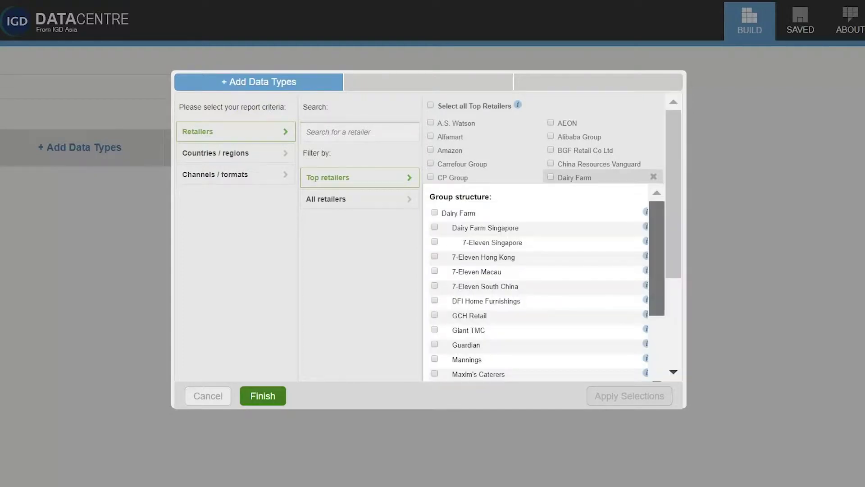
{"action": "scroll", "coordinate": [541, 284], "scroll_direction": "down", "scroll_amount": 4}
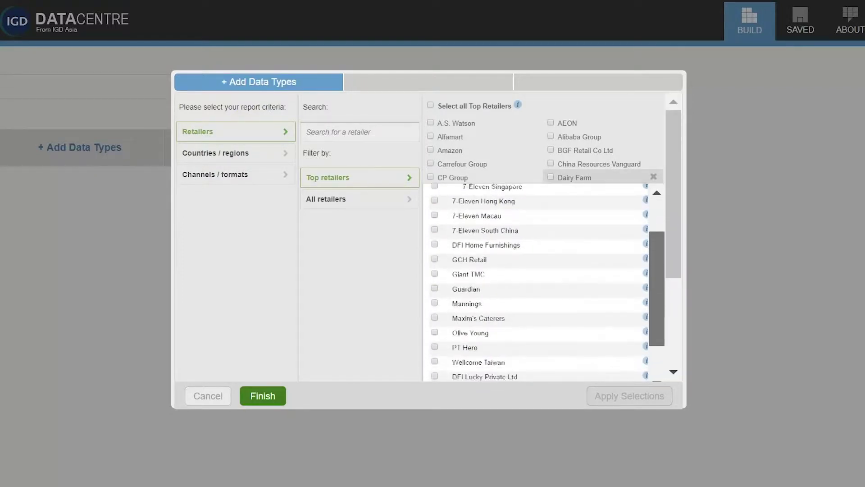
{"action": "scroll", "coordinate": [541, 284], "scroll_direction": "down", "scroll_amount": 3}
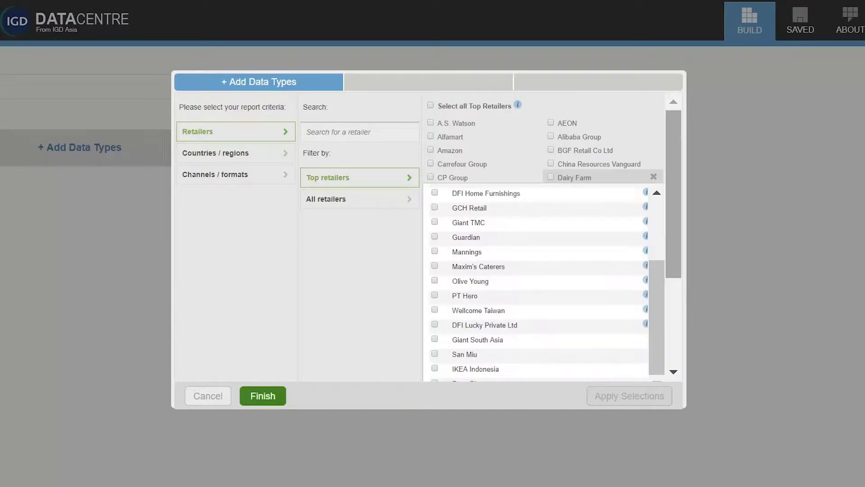
{"action": "scroll", "coordinate": [540, 271], "scroll_direction": "down", "scroll_amount": 2}
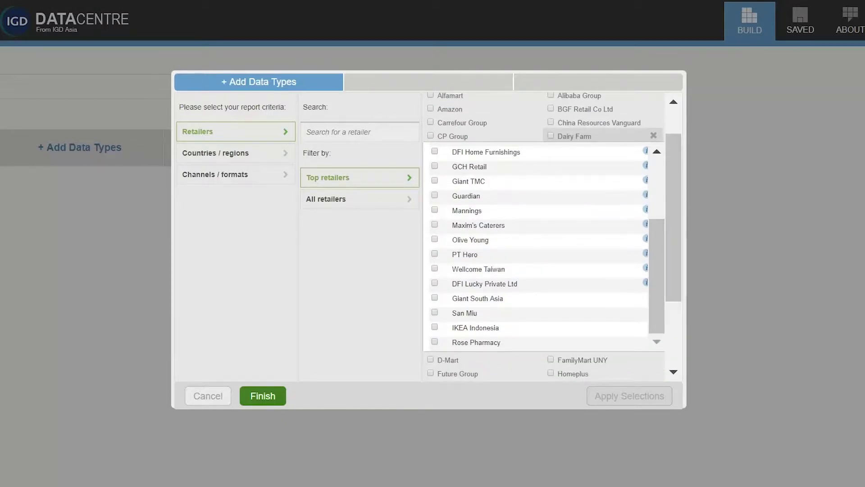
{"action": "left_click", "coordinate": [551, 136]}
{"action": "left_click", "coordinate": [630, 395]}
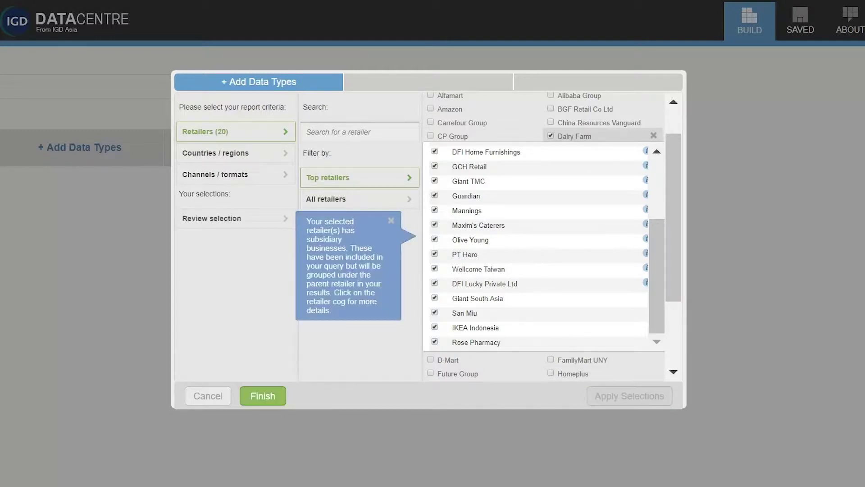
{"action": "left_click", "coordinate": [263, 396]}
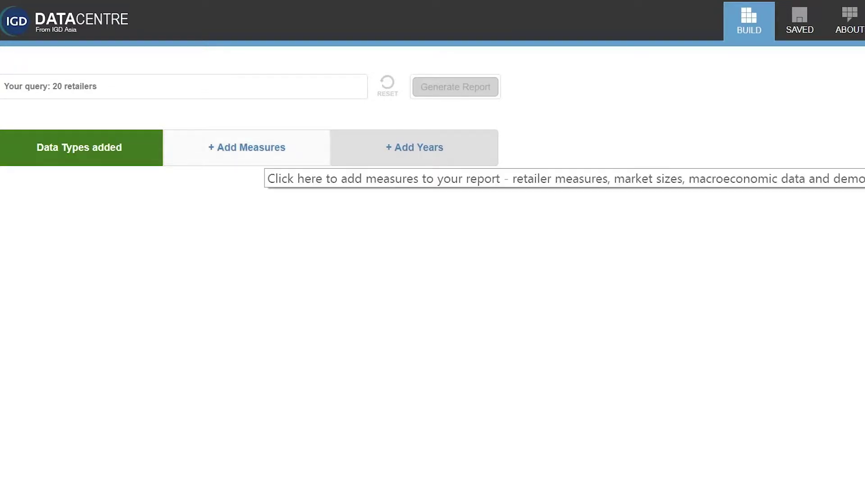
Select the Sales, Stores and Space retailer measures and apply the selection
{"action": "left_click", "coordinate": [247, 147]}
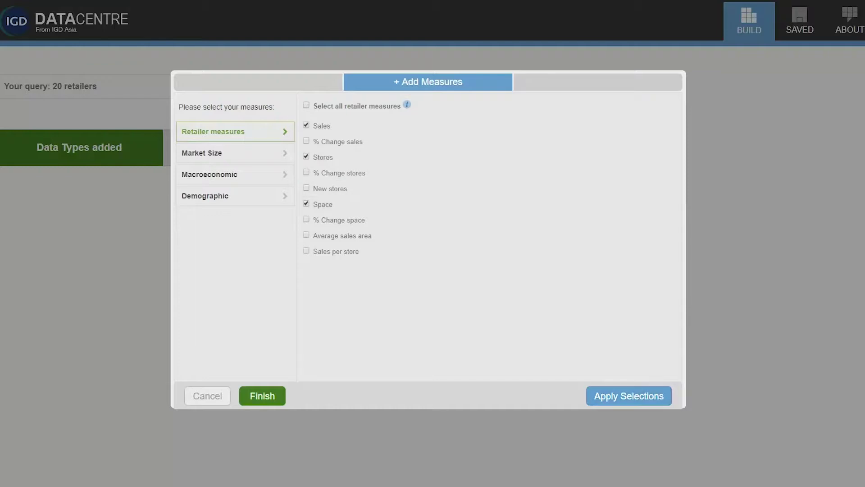
{"action": "left_click", "coordinate": [629, 396]}
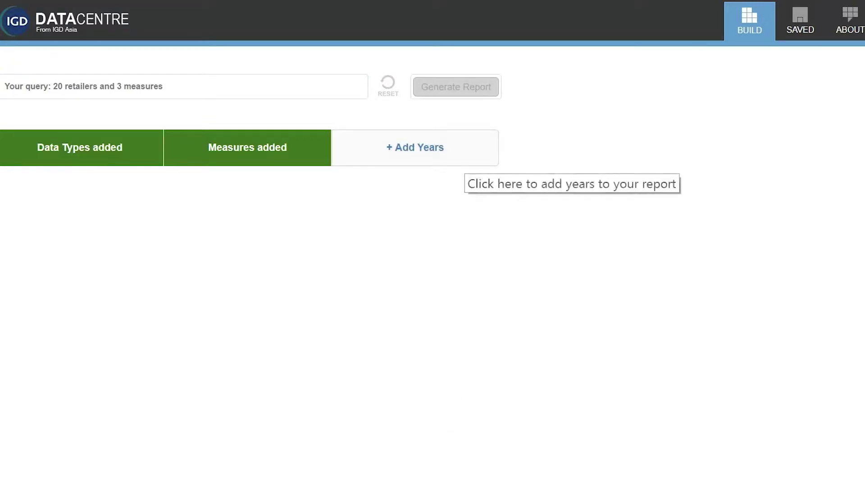
Select the years 2018 and 2022, apply them and finish the query
{"action": "left_click", "coordinate": [415, 147]}
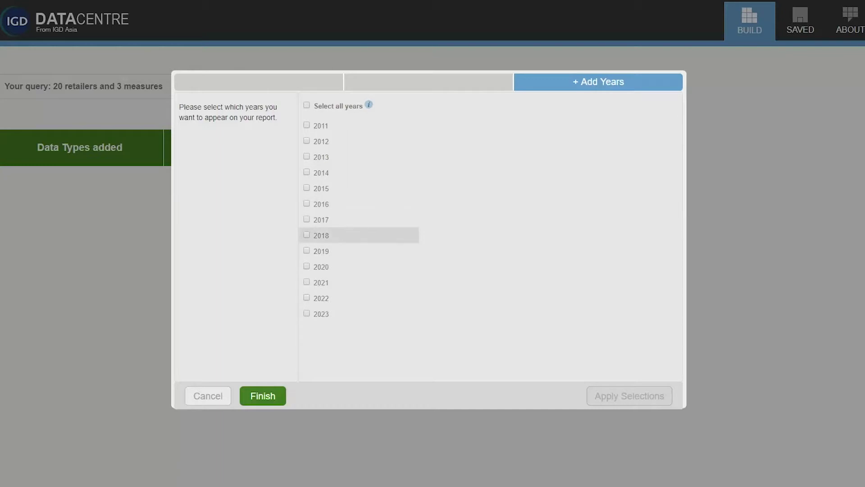
{"action": "left_click", "coordinate": [307, 236]}
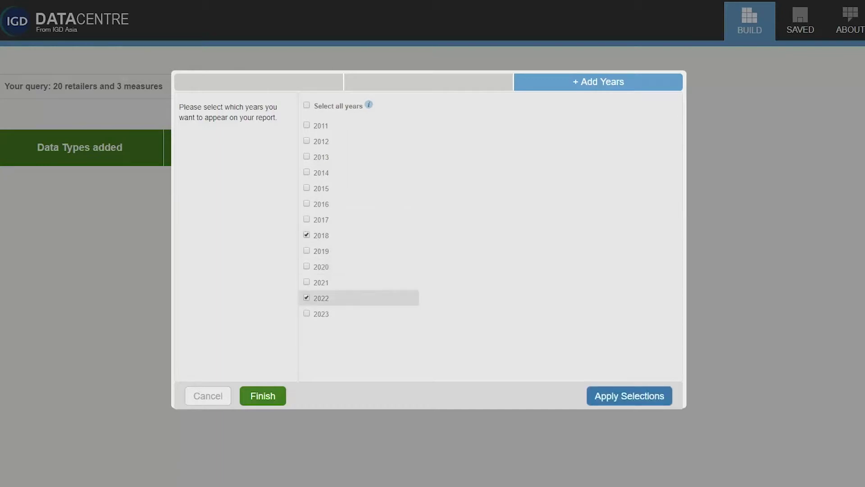
{"action": "left_click", "coordinate": [628, 396]}
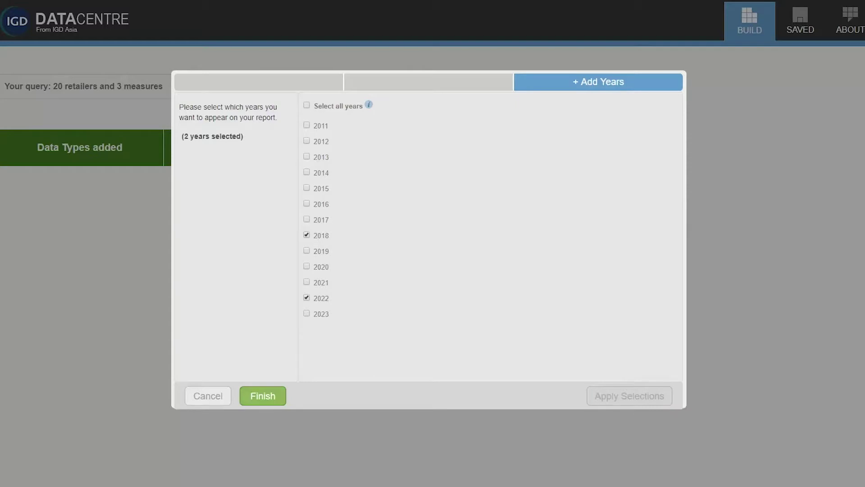
{"action": "left_click", "coordinate": [263, 395]}
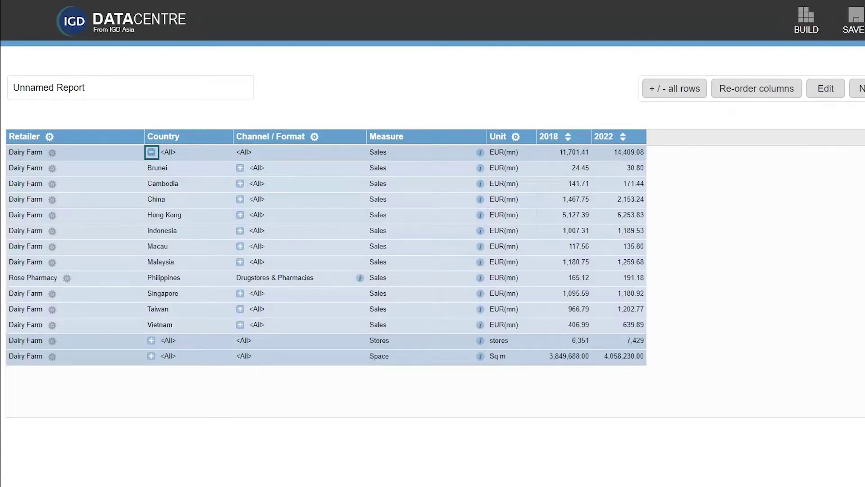
Expand Hong Kong sales by channel and format, and open the unit and currency settings
{"action": "left_click", "coordinate": [241, 214]}
{"action": "left_click", "coordinate": [517, 137]}
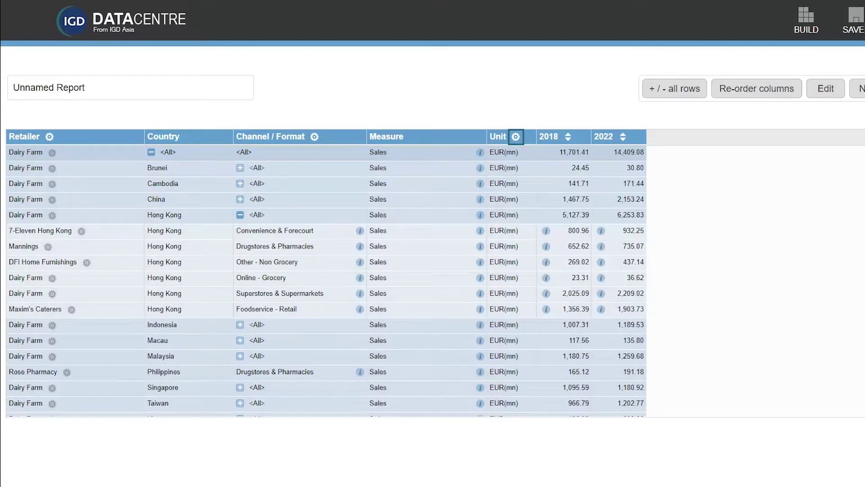
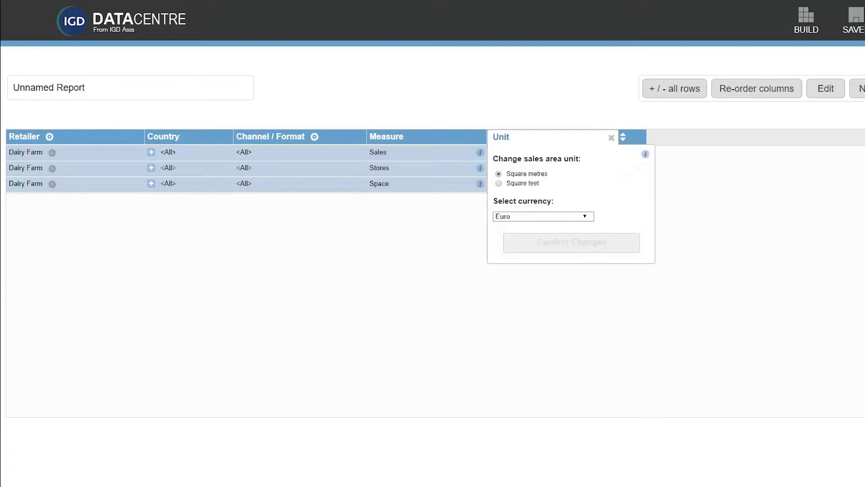
Switch the report currency to Hong Kong Dollar and apply the unit settings
{"action": "left_click", "coordinate": [543, 216]}
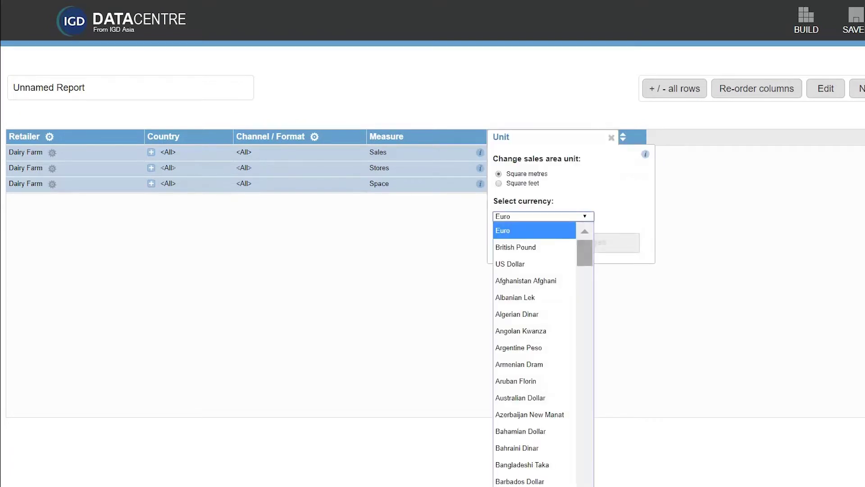
{"action": "scroll", "coordinate": [534, 338], "scroll_direction": "down", "scroll_amount": 1}
{"action": "scroll", "coordinate": [534, 338], "scroll_direction": "down", "scroll_amount": 3}
{"action": "scroll", "coordinate": [534, 338], "scroll_direction": "down", "scroll_amount": 3}
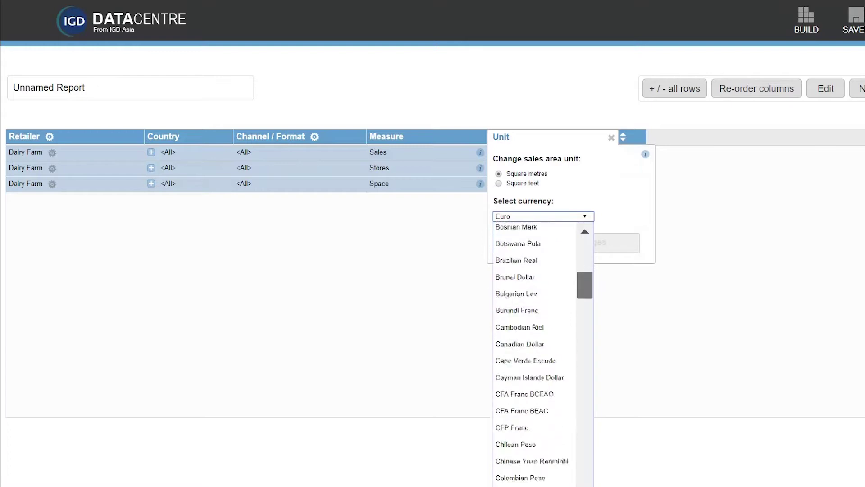
{"action": "scroll", "coordinate": [535, 338], "scroll_direction": "down", "scroll_amount": 3}
{"action": "scroll", "coordinate": [534, 338], "scroll_direction": "down", "scroll_amount": 2}
{"action": "scroll", "coordinate": [534, 339], "scroll_direction": "down", "scroll_amount": 3}
{"action": "scroll", "coordinate": [534, 339], "scroll_direction": "down", "scroll_amount": 2}
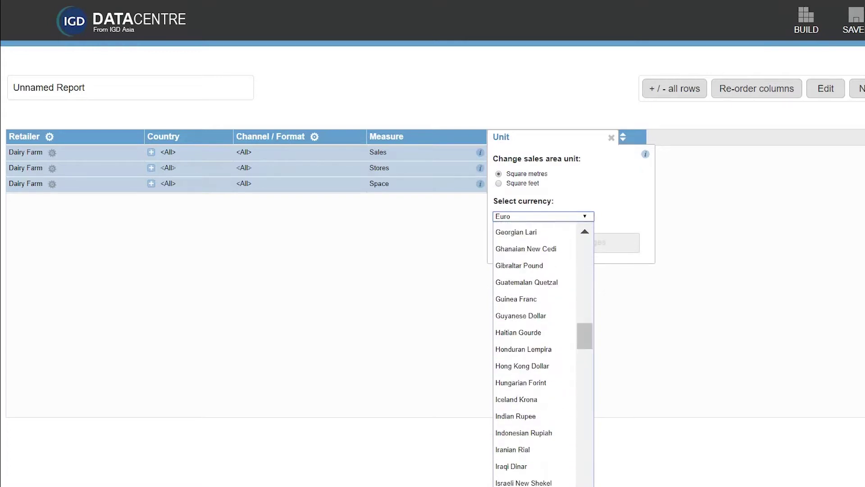
{"action": "left_click", "coordinate": [534, 366]}
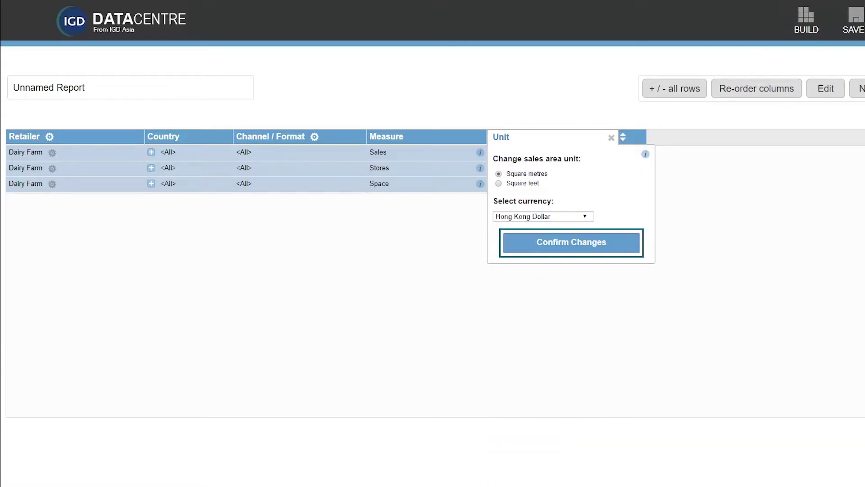
{"action": "left_click", "coordinate": [572, 242]}
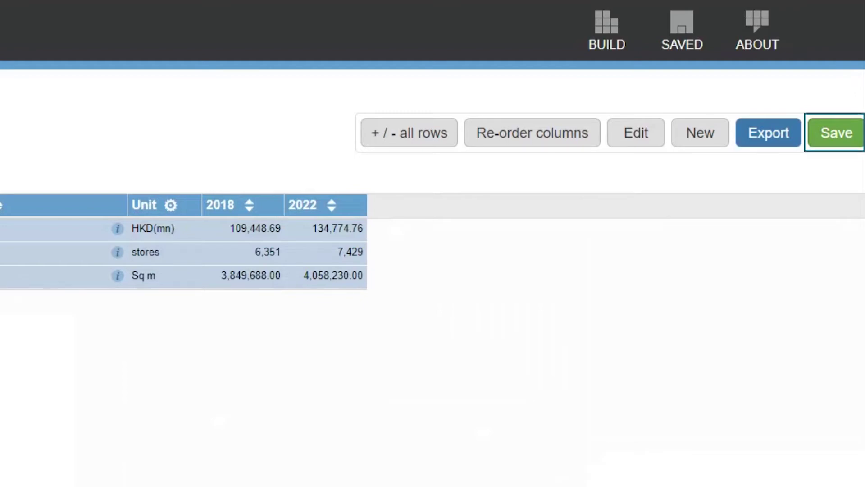
Save the report as the query 'Dairy farm 2018 - 2022'
{"action": "left_click", "coordinate": [837, 132]}
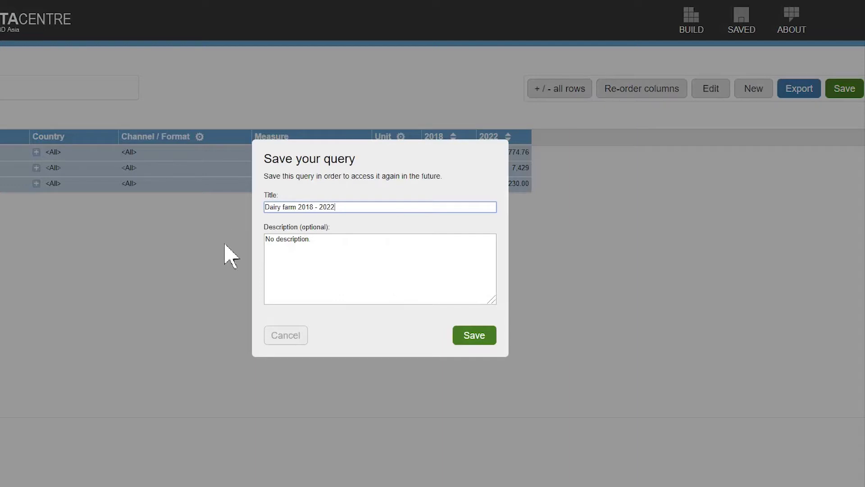
{"action": "left_click", "coordinate": [474, 336]}
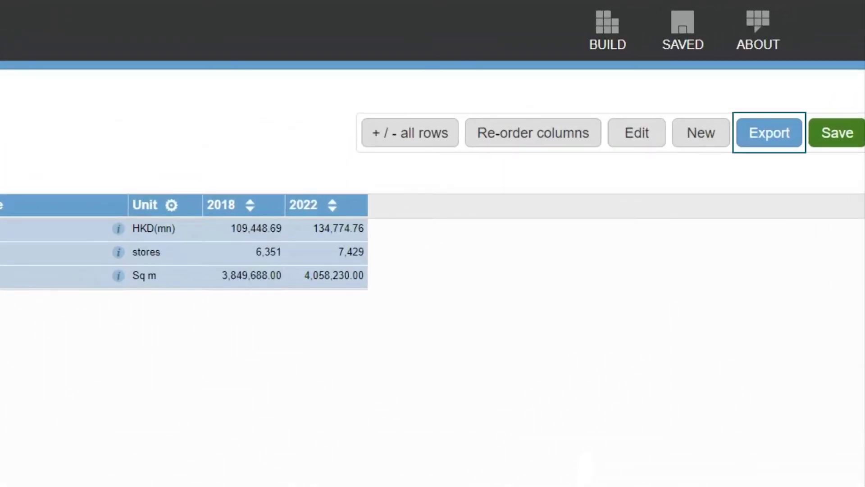
Export the Dairy Farm report data to an Excel spreadsheet
{"action": "left_click", "coordinate": [769, 133]}
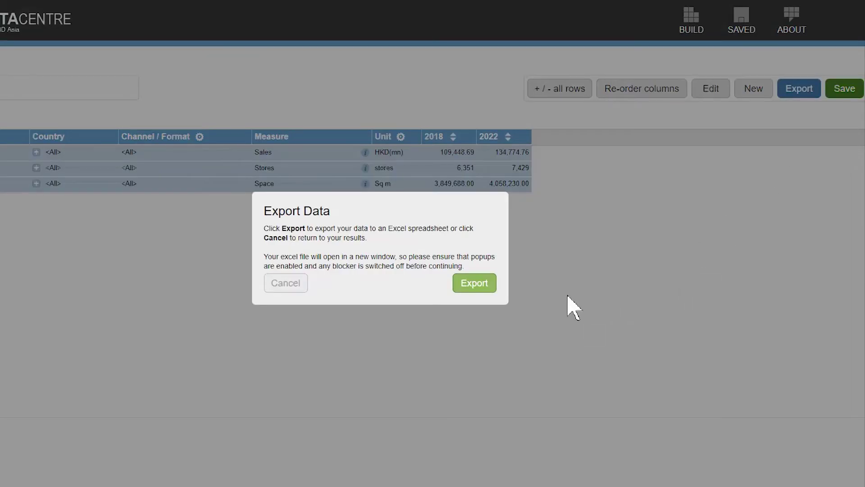
{"action": "left_click", "coordinate": [484, 287]}
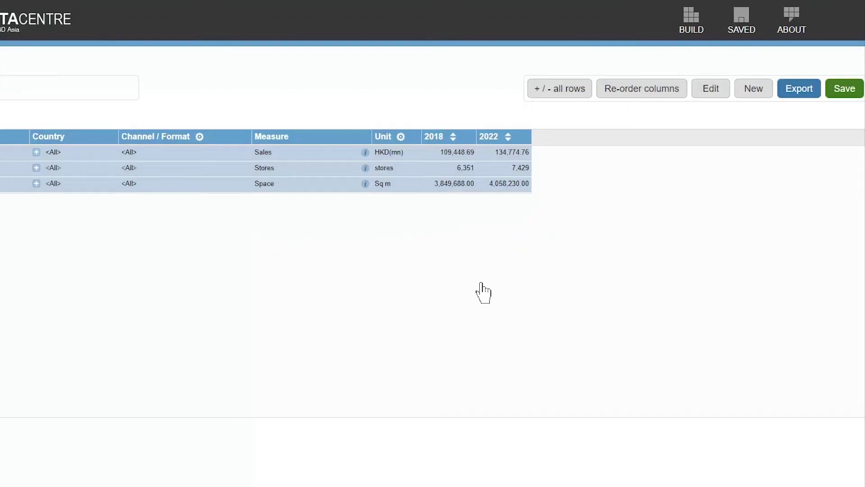